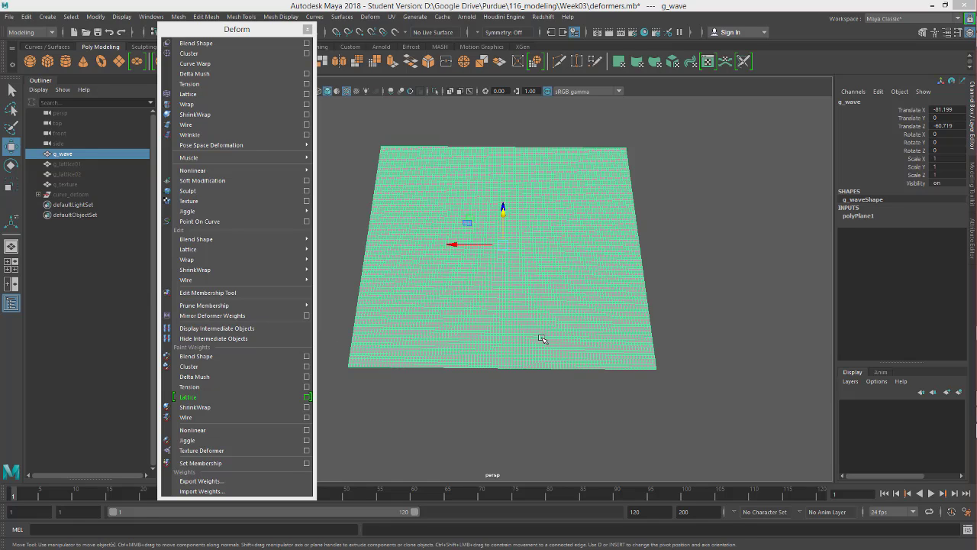
Step: Inspect the size and subdivision settings in the construction history of the g_wave plane
alt+drag(495, 305, 530, 300)
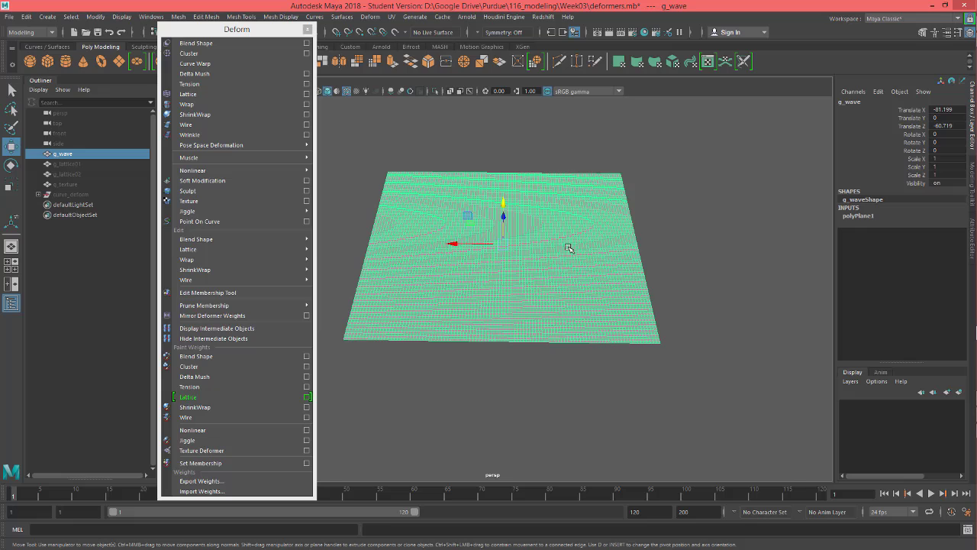
alt+drag(569, 248, 573, 248)
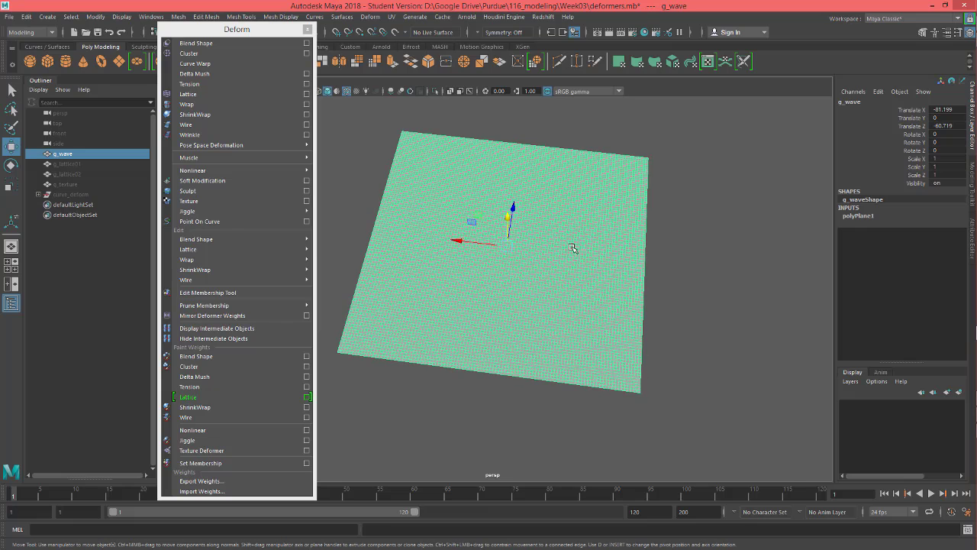
click(860, 217)
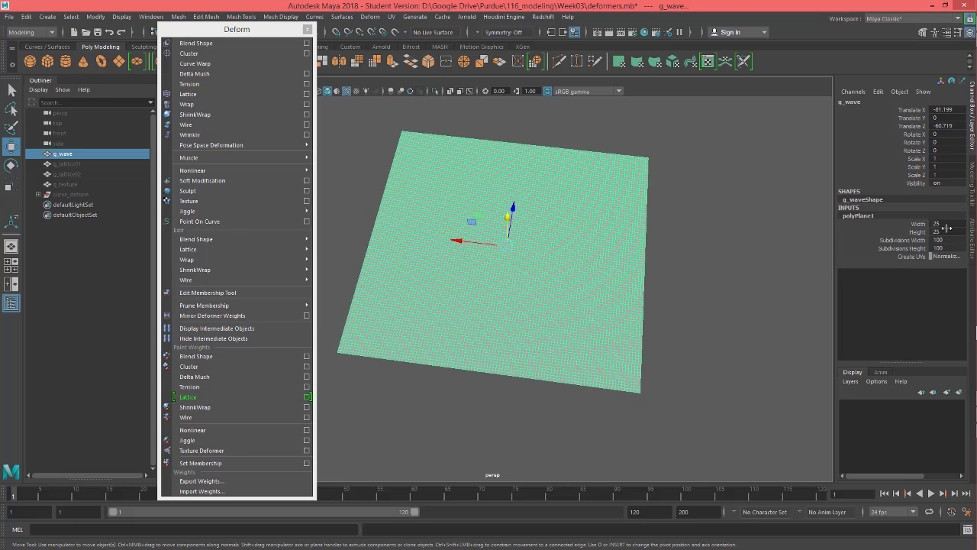
click(541, 283)
alt+drag(541, 284, 562, 297)
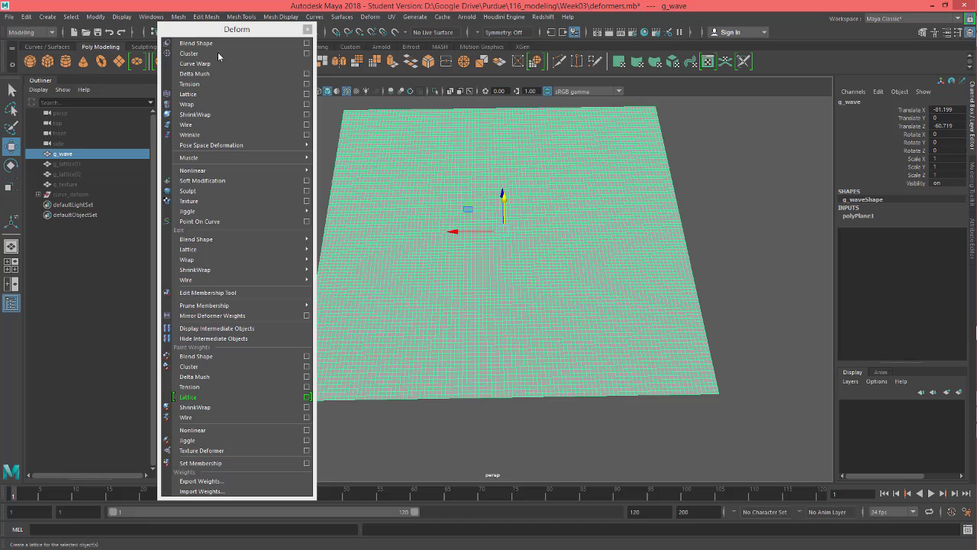
Step: Apply a Texture deformer with default settings to the g_wave plane
click(307, 30)
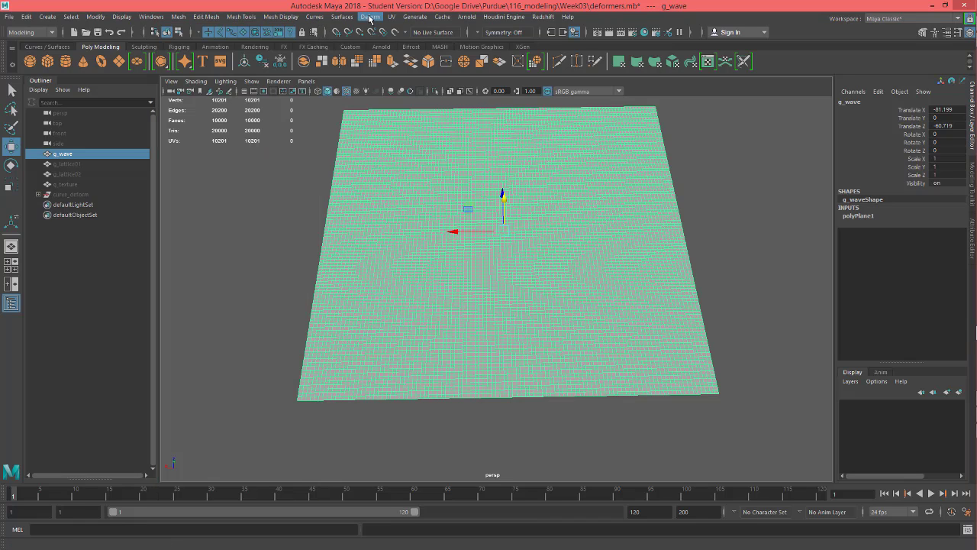
click(370, 16)
click(385, 25)
drag(359, 20, 166, 41)
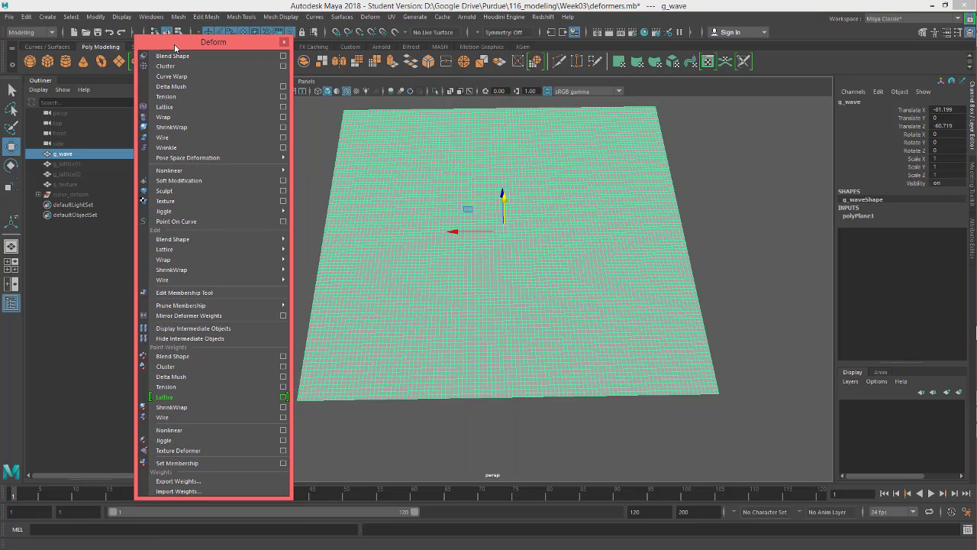
mouse_move(192, 206)
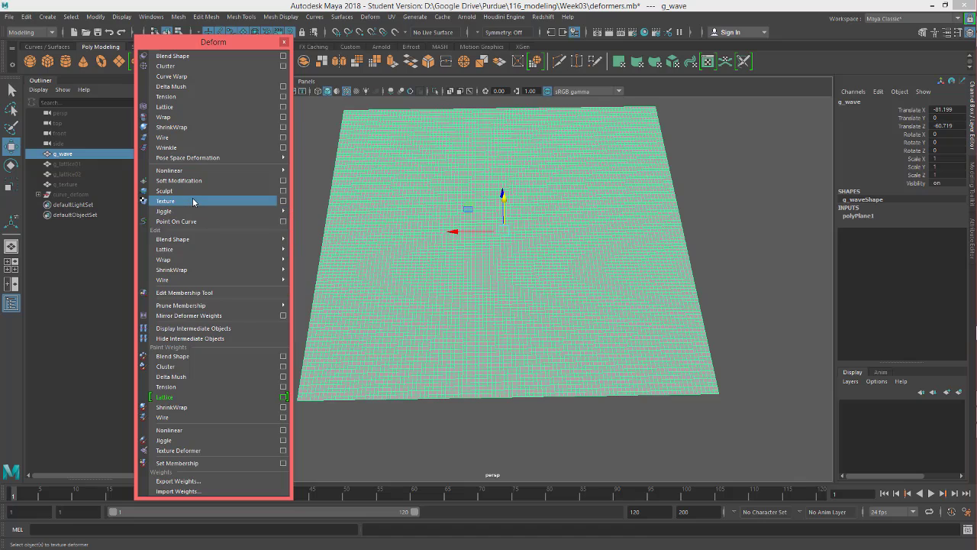
click(283, 201)
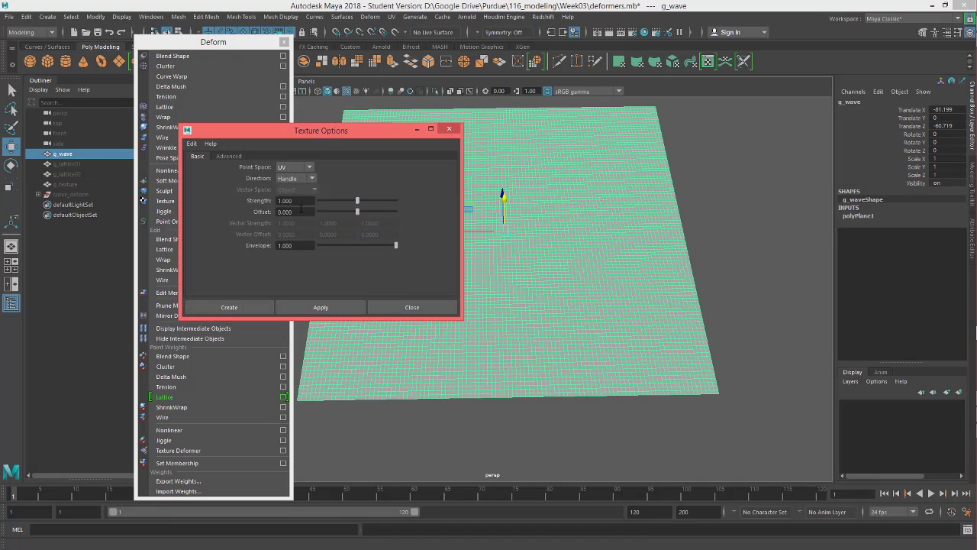
click(191, 143)
click(216, 164)
click(344, 308)
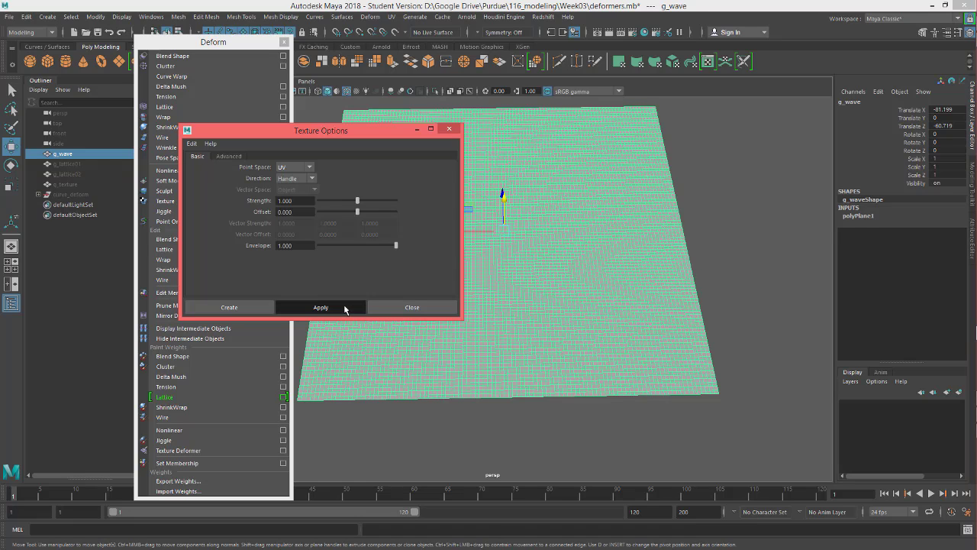
click(410, 306)
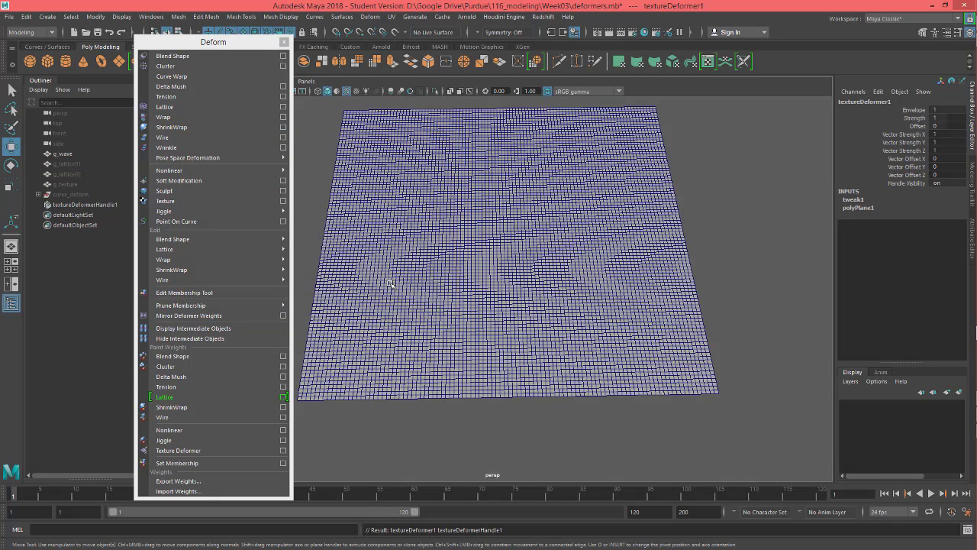
click(284, 42)
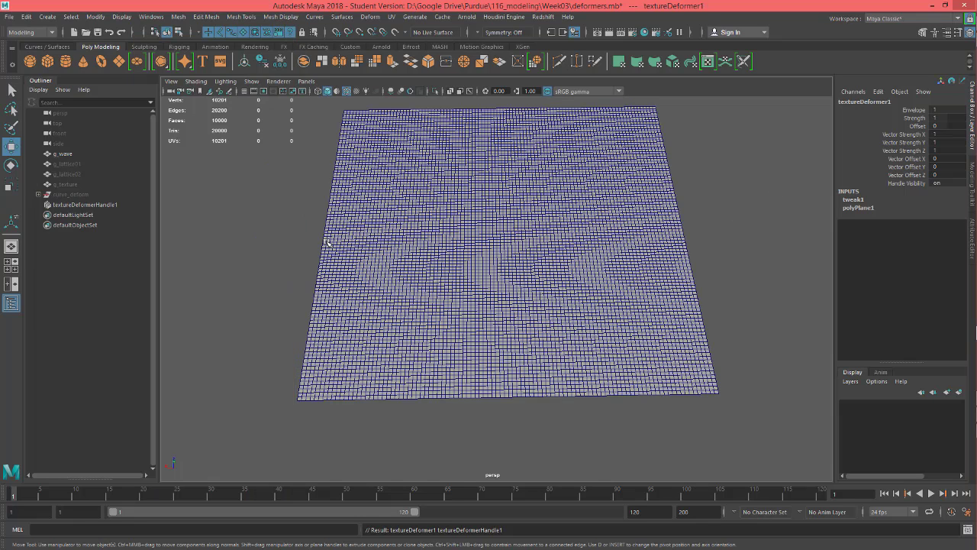
Step: Map a Noise texture onto the Texture attribute of g_wave's texture deformer
click(81, 206)
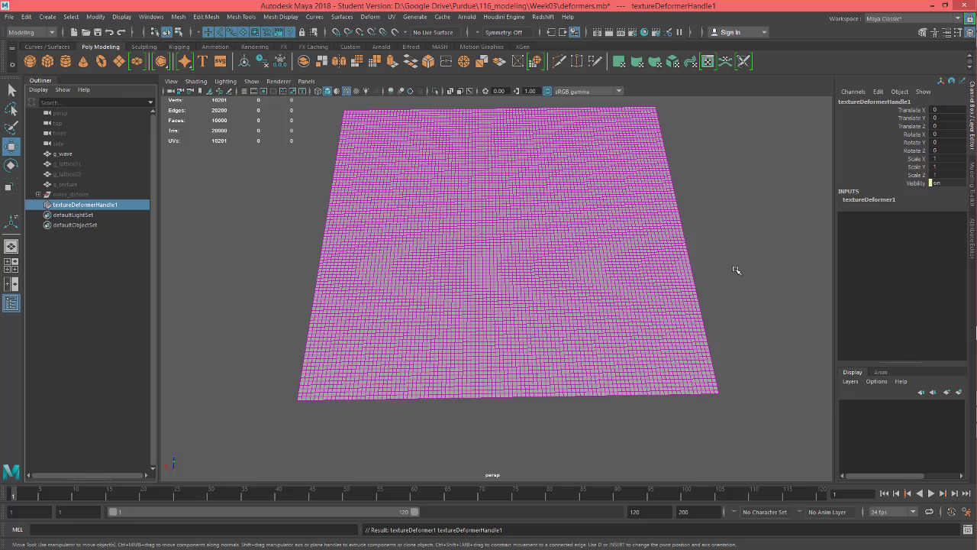
key(ctrl+a)
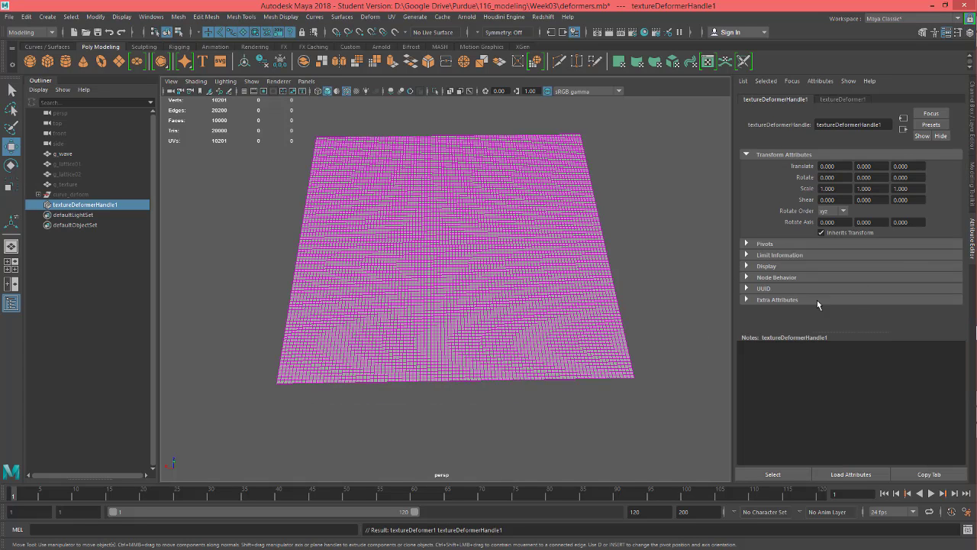
click(841, 100)
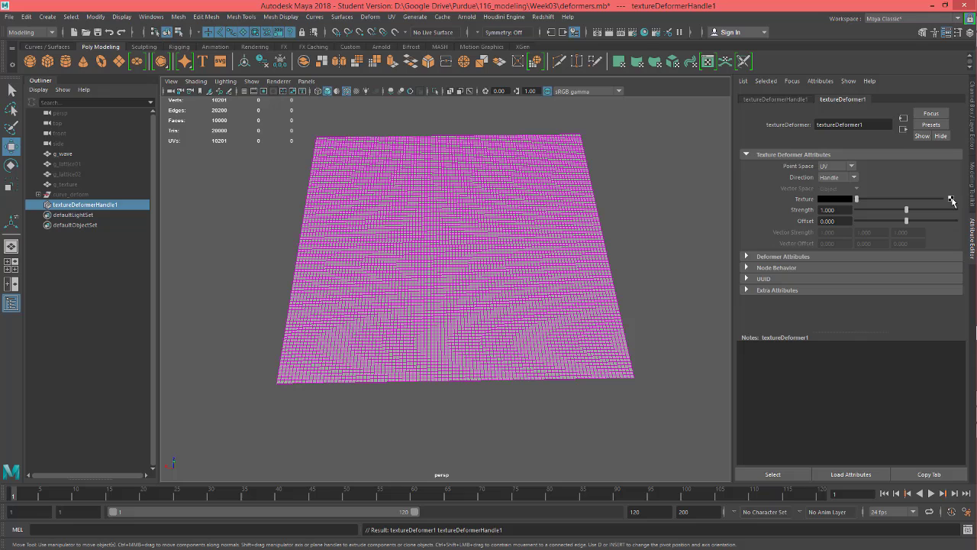
alt+drag(615, 282, 567, 266)
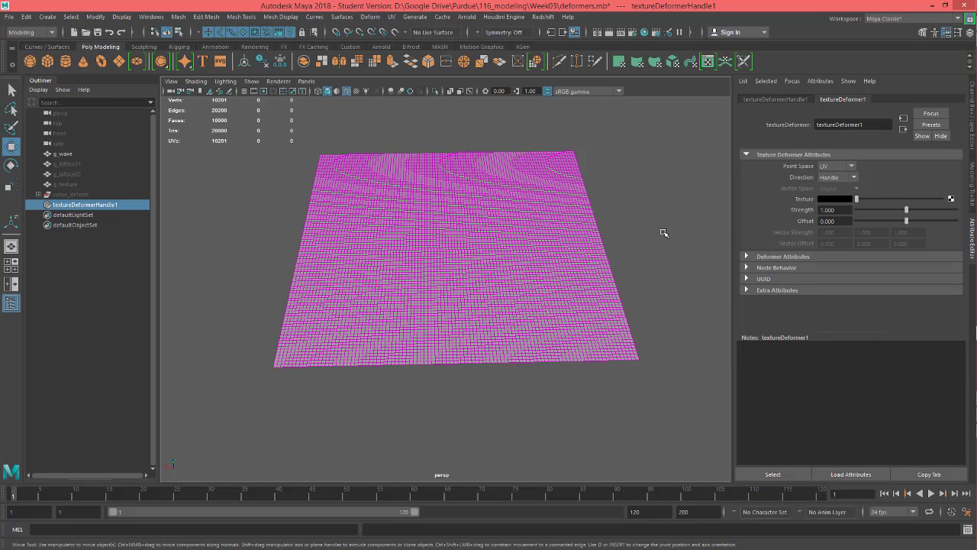
click(951, 199)
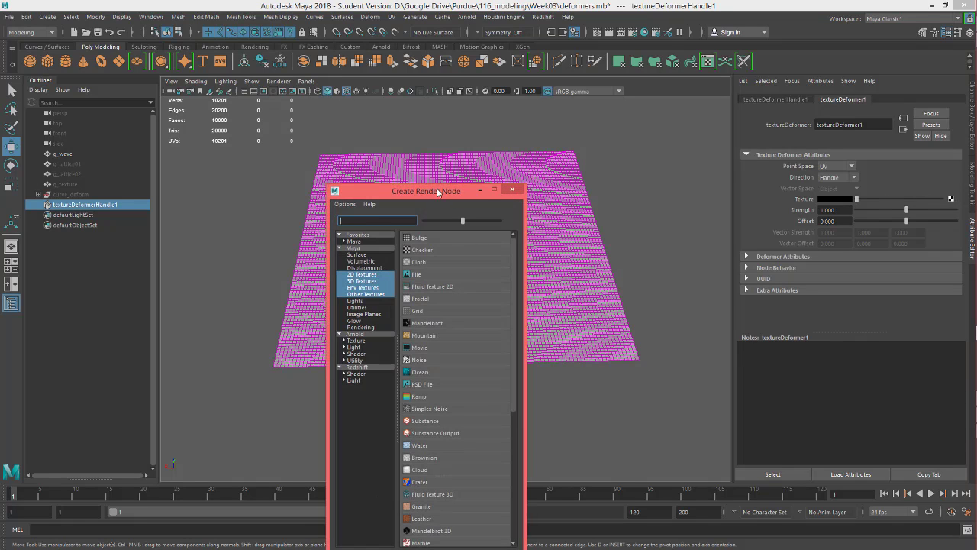
drag(438, 192, 252, 60)
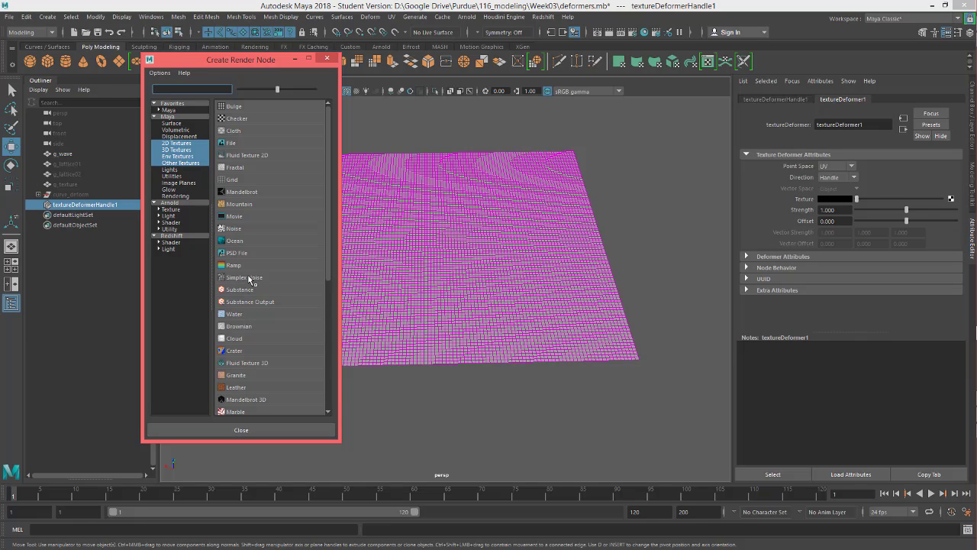
click(234, 229)
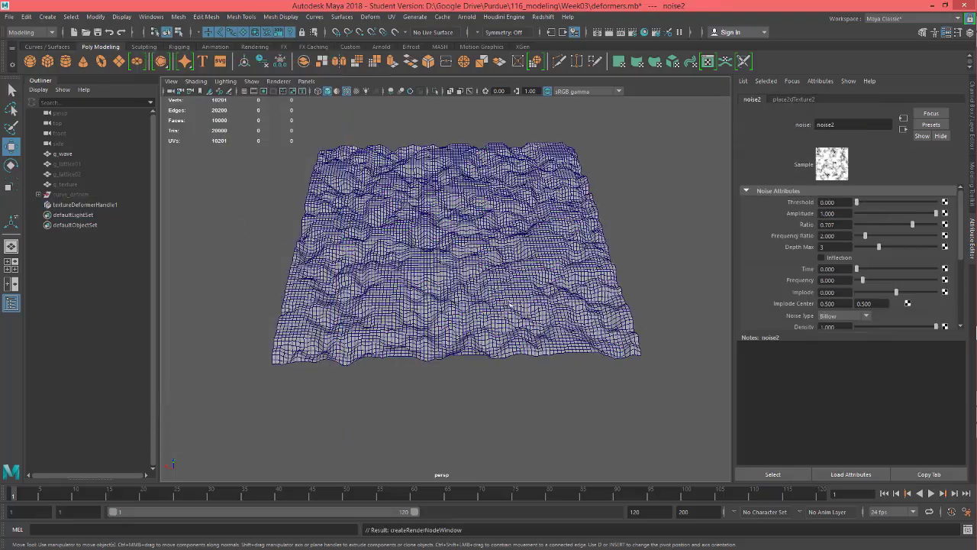
Step: Lower the noise texture's Amplitude to about 0.435 to soften the plane's bumps
alt+drag(496, 303, 499, 282)
alt+right_drag(501, 282, 683, 281)
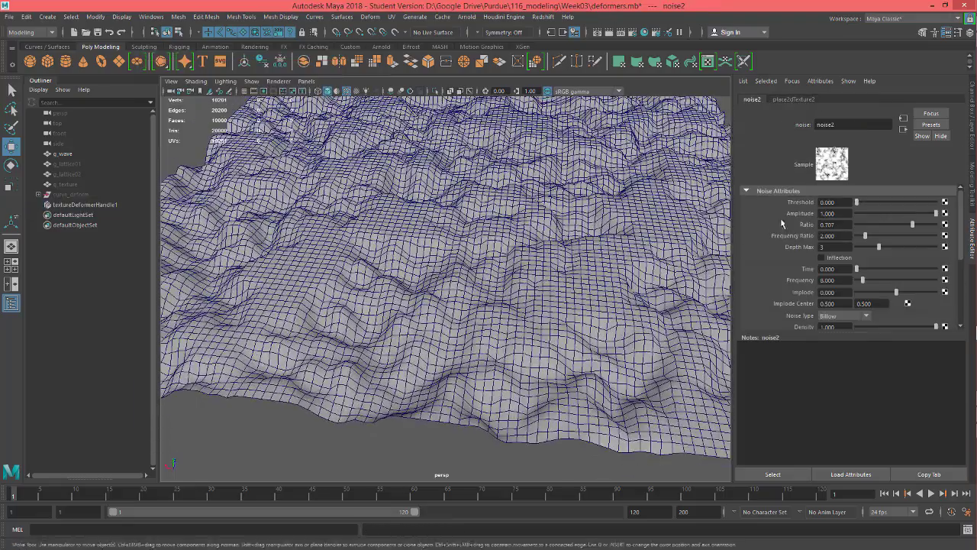
alt+drag(548, 270, 615, 255)
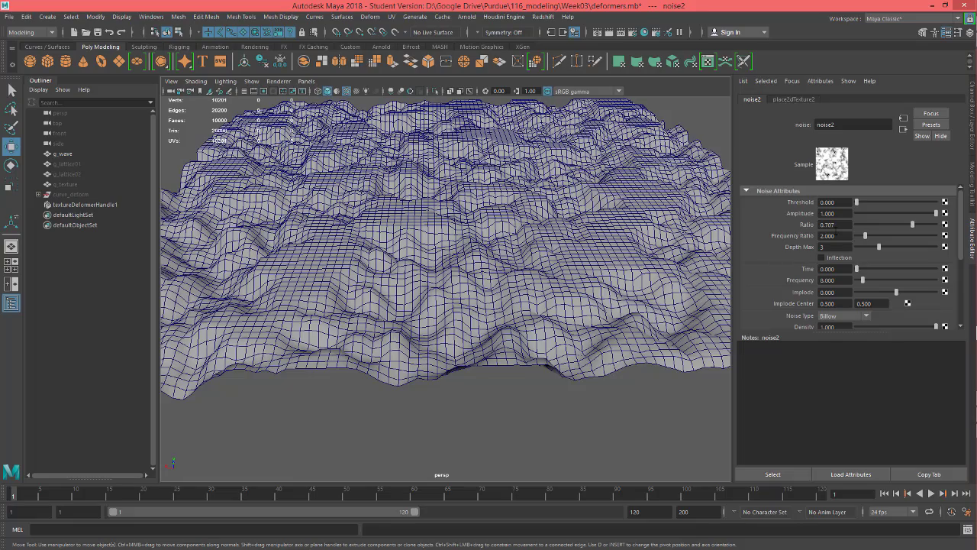
mouse_move(547, 283)
alt+mouse_down()
mouse_move(541, 266)
mouse_move(555, 274)
alt+mouse_up()
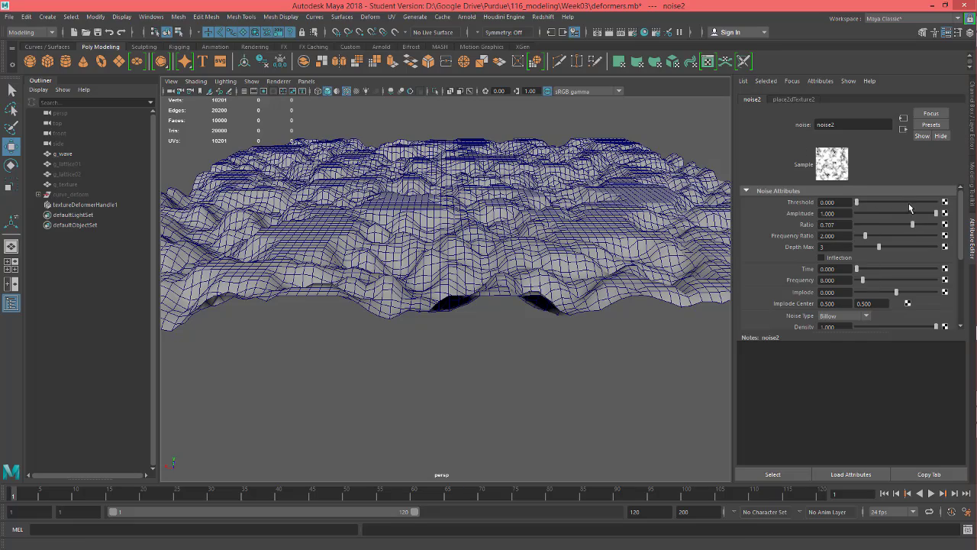
drag(936, 215, 890, 222)
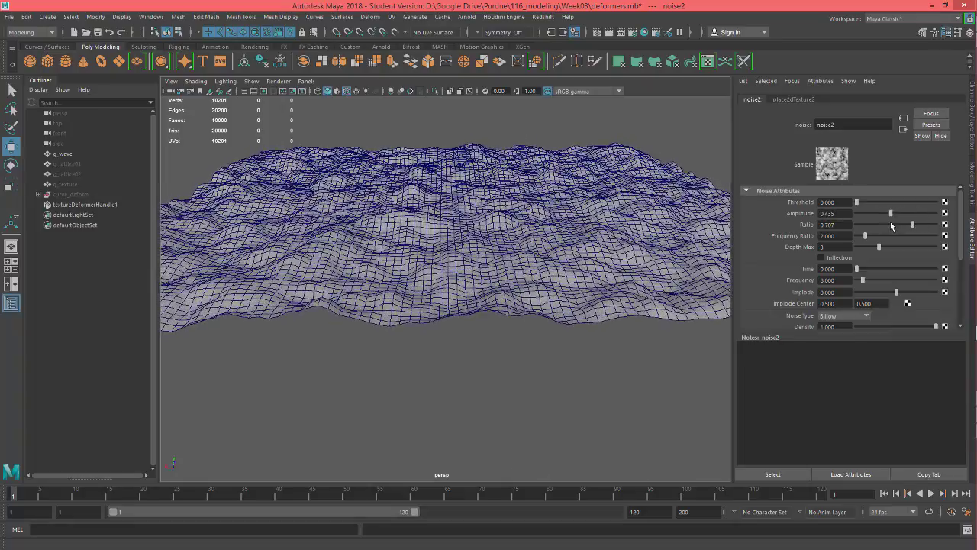
Step: Set the noise texture's Ratio to about 0.753, Frequency Ratio to about 1.877 and Depth Max to 2
scroll(580, 248, up, 5)
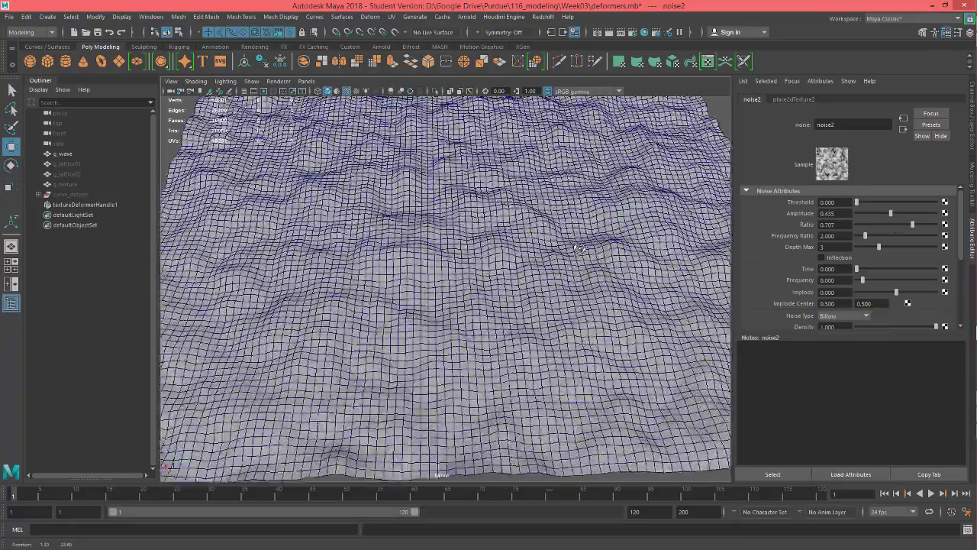
scroll(580, 248, down, 5)
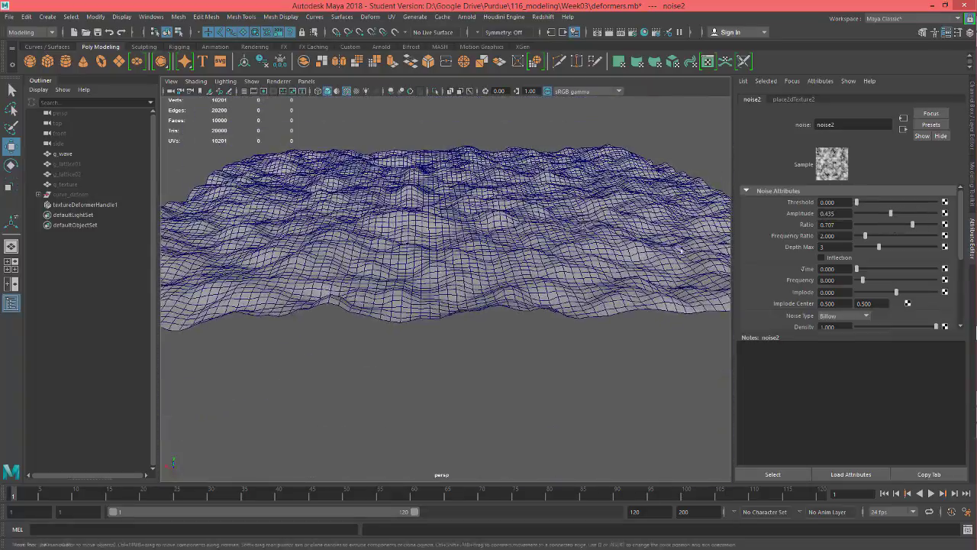
drag(914, 226, 871, 256)
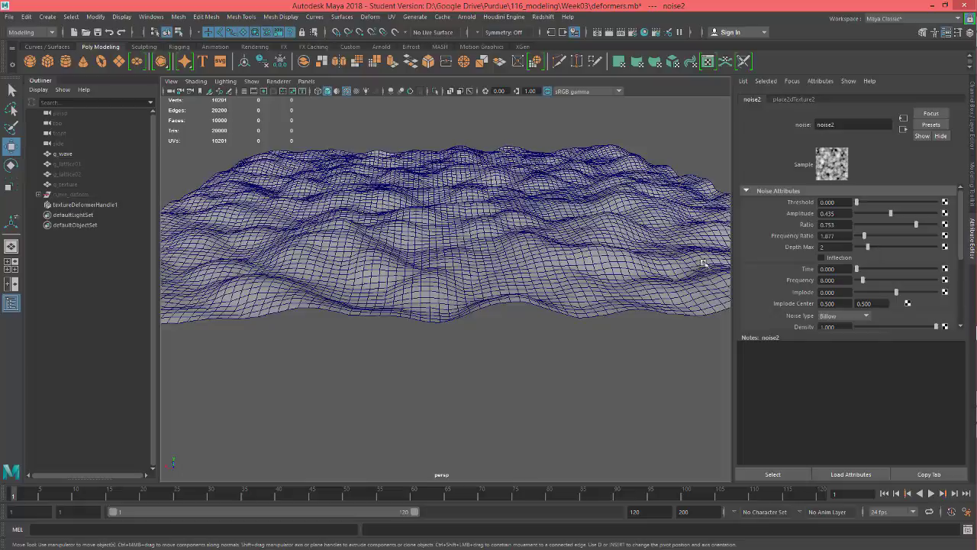
Step: Set the noise texture's Time to about 0.097, Frequency to about 3.896 and Implode to about 0.026
alt+drag(588, 241, 579, 289)
alt+right_drag(538, 229, 590, 206)
alt+middle_drag(559, 223, 547, 258)
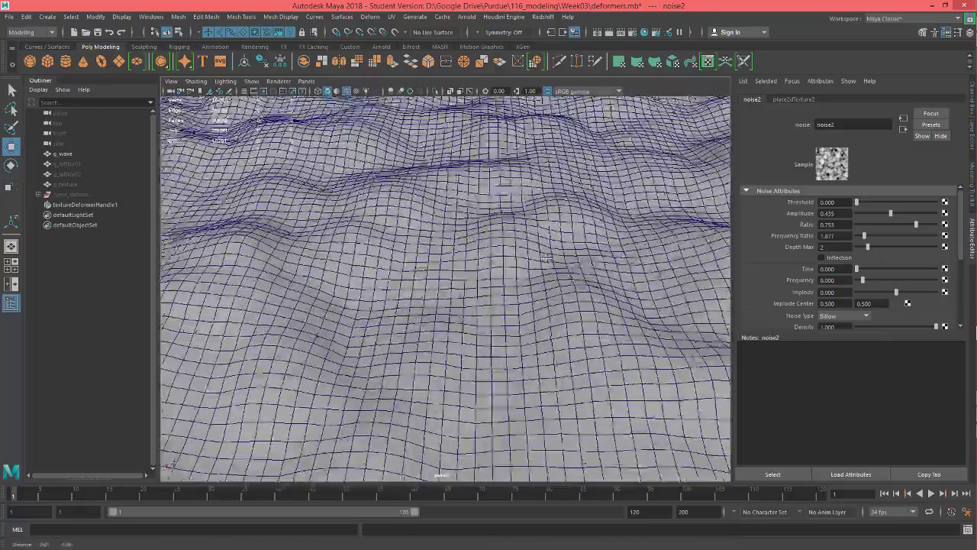
alt+drag(545, 260, 552, 198)
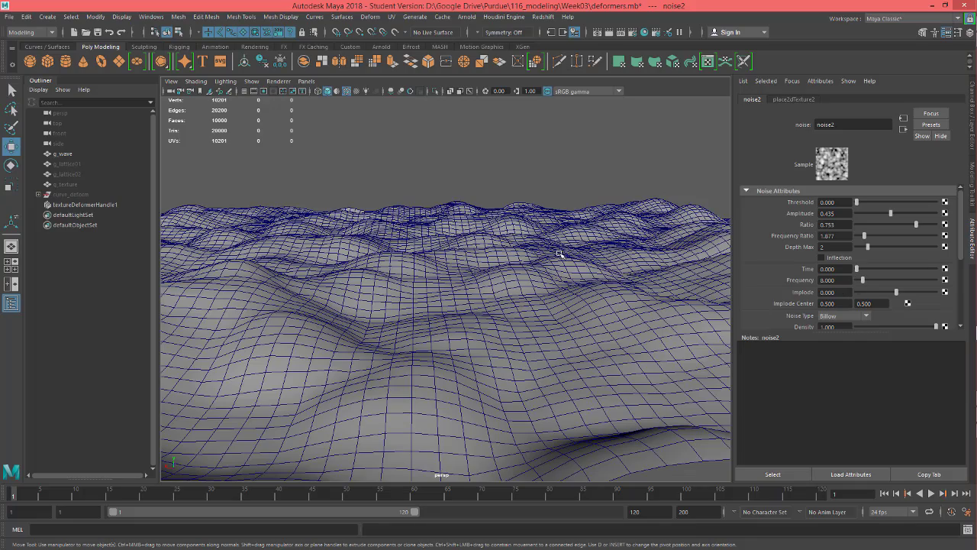
alt+right_drag(543, 282, 572, 248)
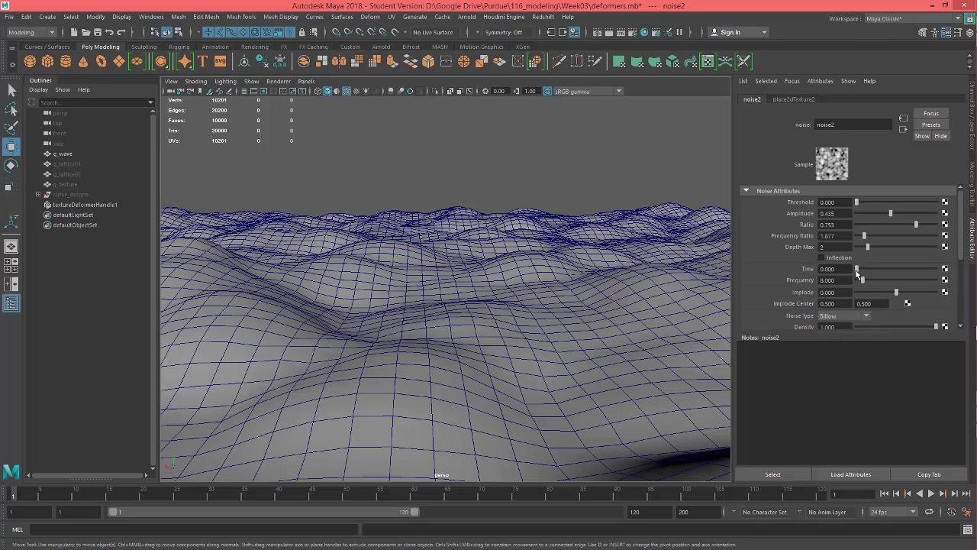
mouse_move(858, 271)
mouse_down()
mouse_move(891, 272)
mouse_move(860, 282)
mouse_up()
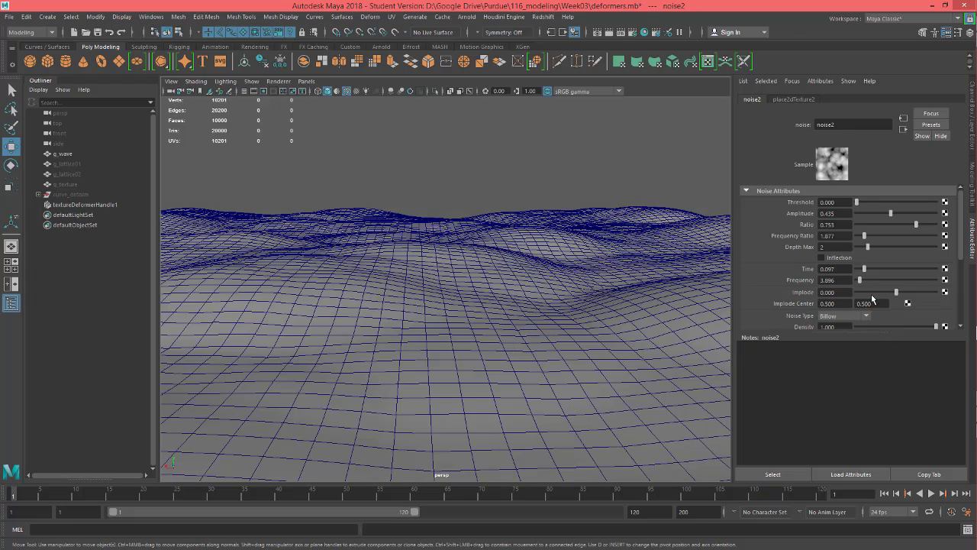
drag(896, 291, 897, 291)
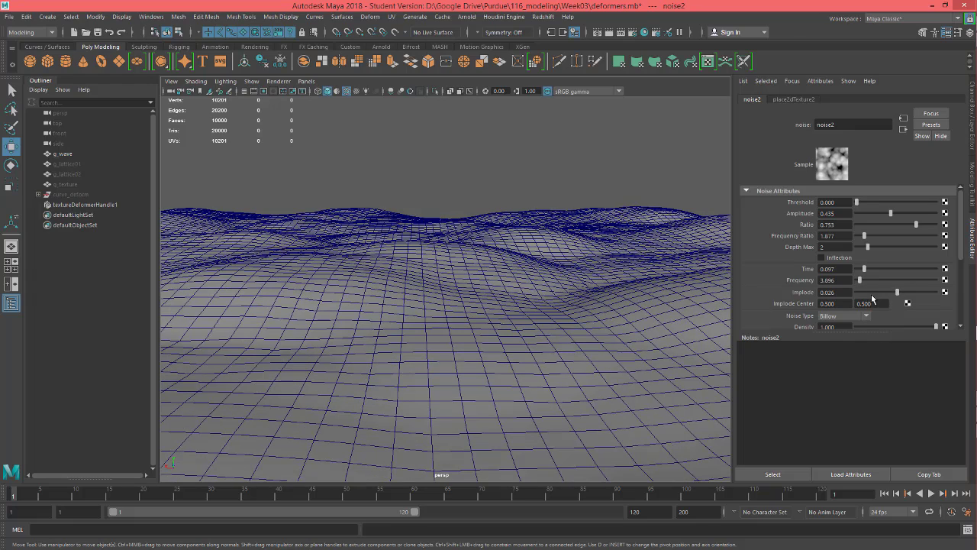
Step: Raise the noise texture's Frequency to about 14.935 and Implode to about 0.688
scroll(419, 277, down, 8)
alt+drag(419, 277, 422, 336)
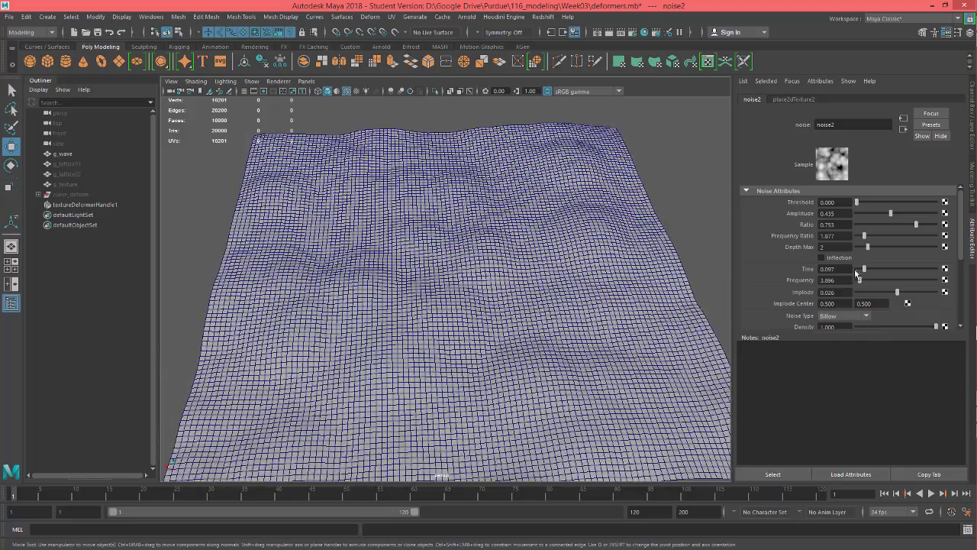
drag(859, 281, 923, 297)
alt+drag(603, 306, 603, 276)
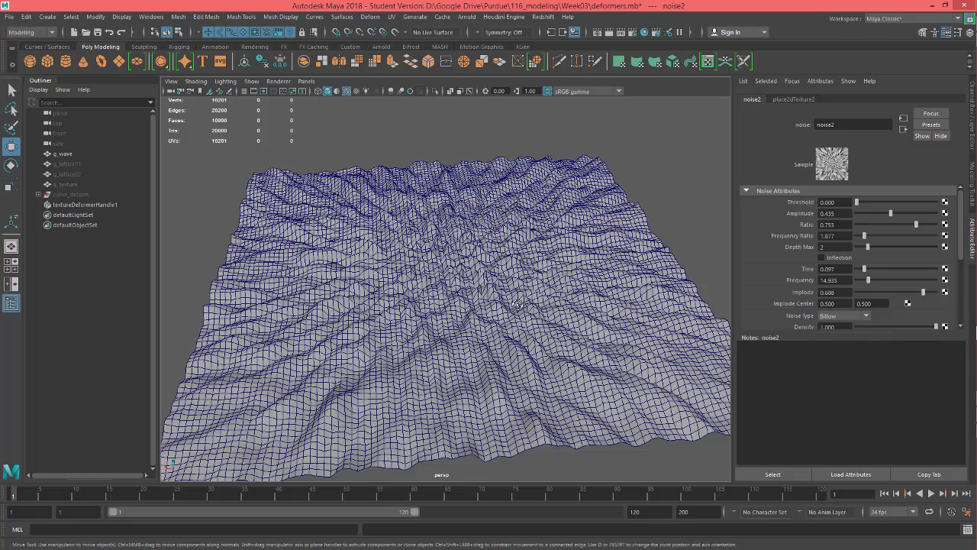
Step: Turn on smooth mesh preview for the g_wave surface, deselect it and inspect the waves
click(508, 304)
key(3)
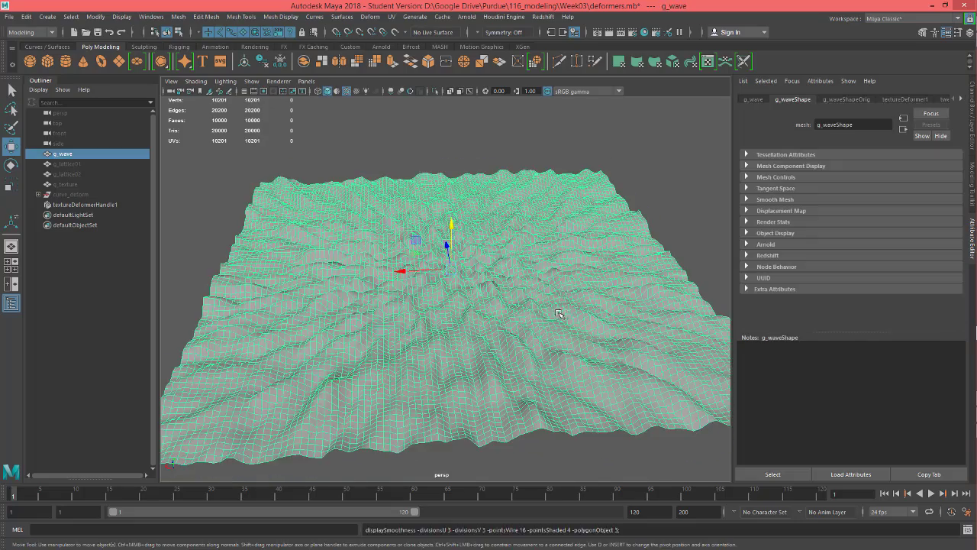
mouse_move(525, 279)
alt+mouse_down()
mouse_move(519, 321)
mouse_move(524, 278)
alt+mouse_up()
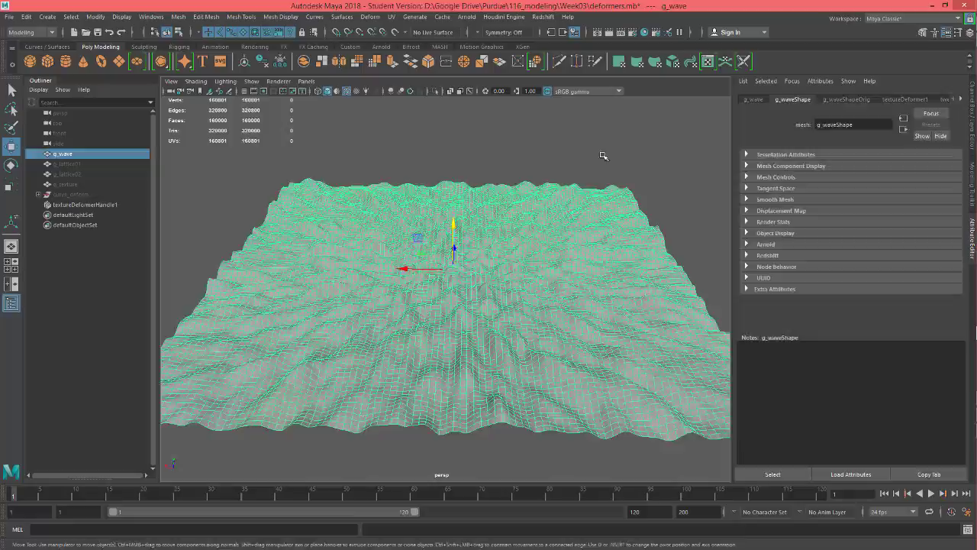
click(603, 155)
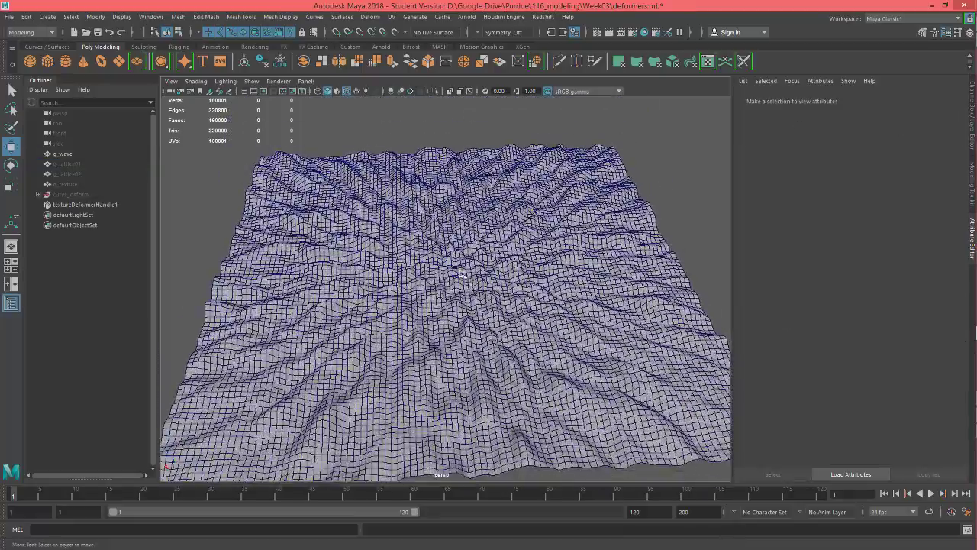
alt+right_drag(462, 275, 562, 251)
alt+drag(537, 284, 522, 270)
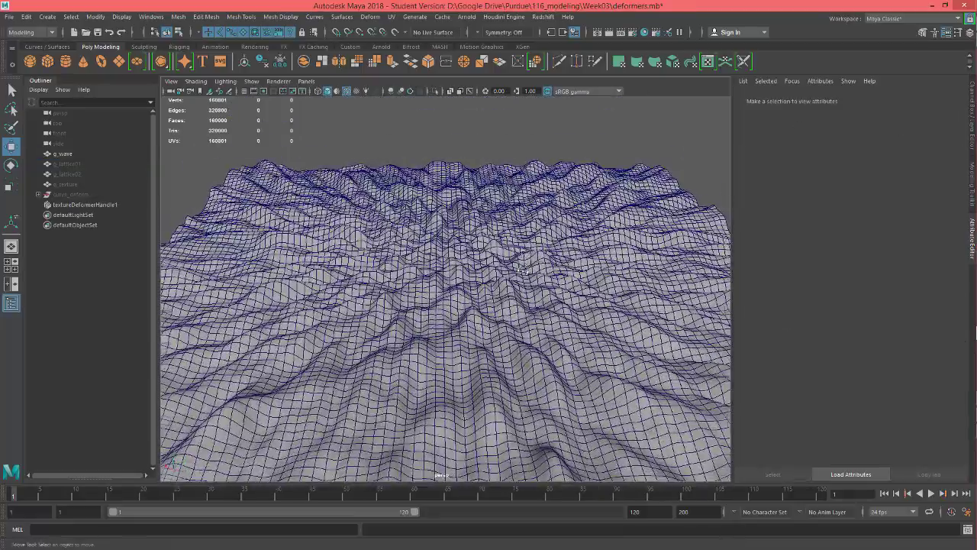
Step: Compare the g_wave surface with smooth mesh preview off and on, leave the preview on and deselect the surface
click(539, 312)
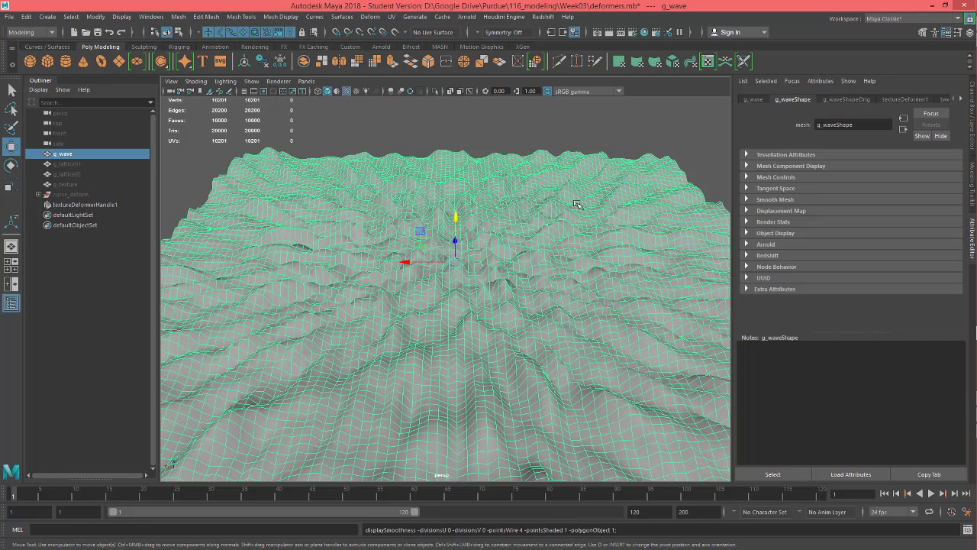
key(3)
click(478, 135)
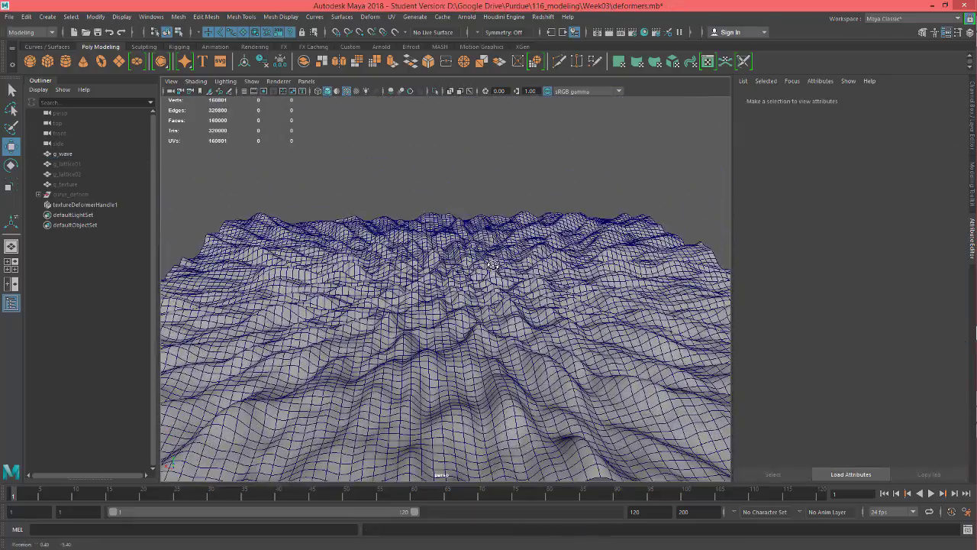
Step: Select the g_wave surface and examine its wave shapes from low and high angles, both close up and from farther away
alt+drag(520, 273, 505, 294)
click(514, 275)
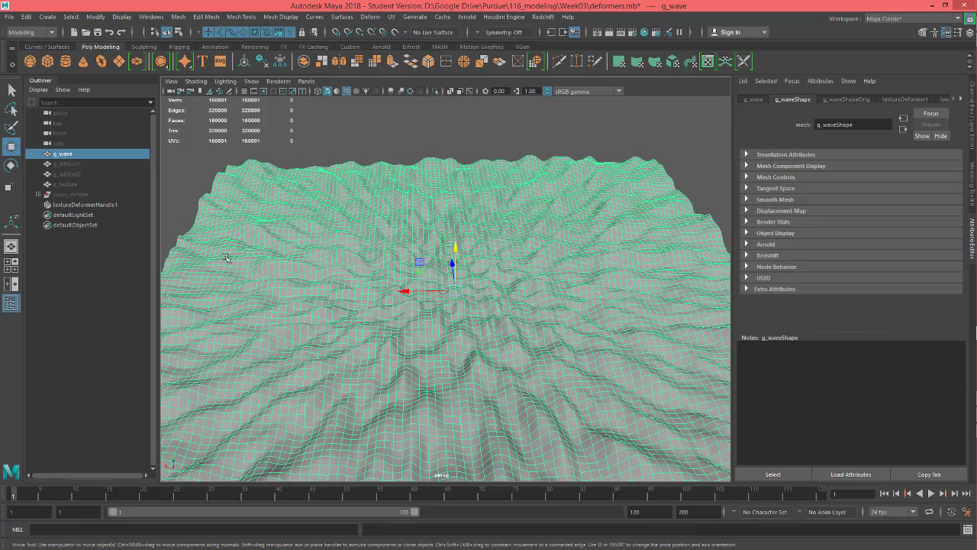
mouse_move(489, 332)
alt+mouse_down()
mouse_move(479, 310)
mouse_move(482, 362)
mouse_move(480, 335)
mouse_move(485, 344)
alt+mouse_up()
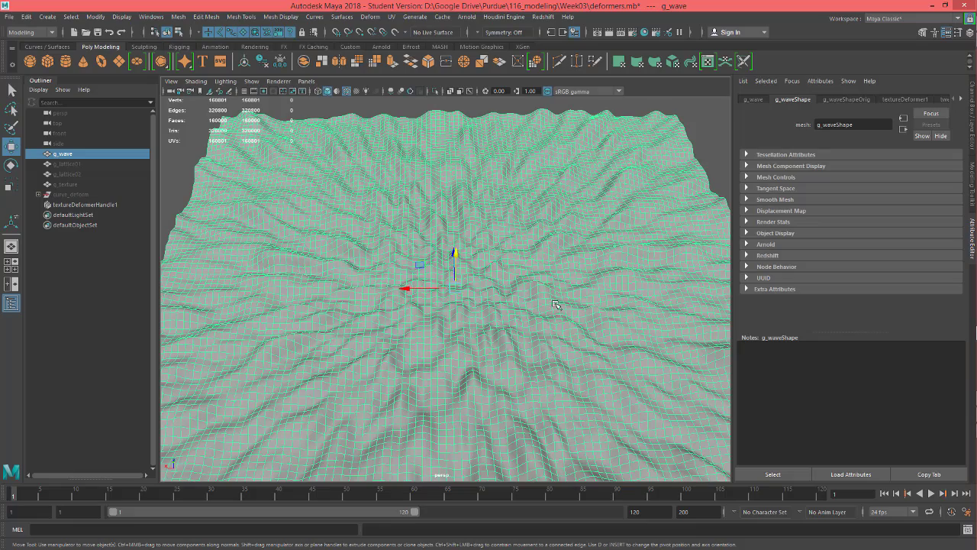
alt+drag(573, 313, 580, 264)
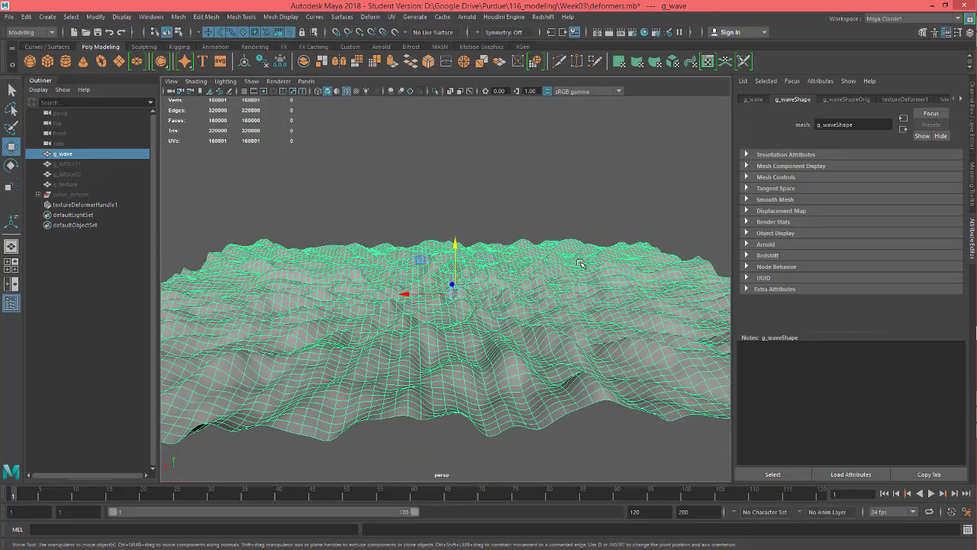
alt+right_drag(494, 250, 611, 214)
alt+drag(535, 228, 535, 223)
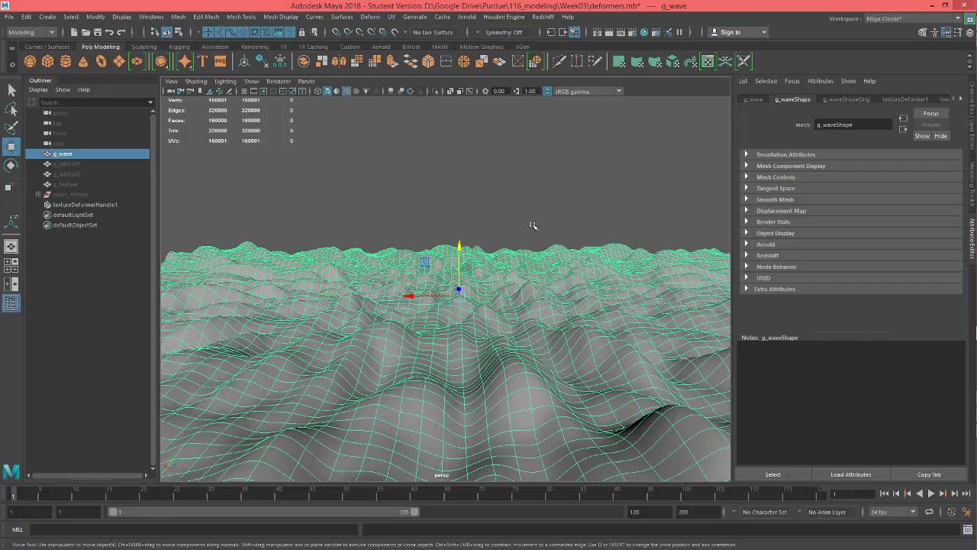
alt+right_drag(534, 225, 604, 198)
alt+drag(561, 201, 455, 221)
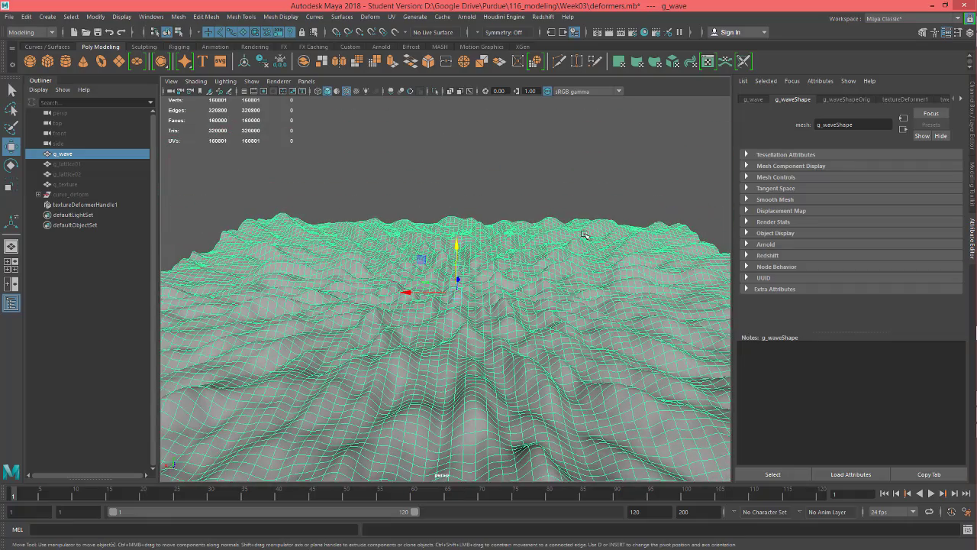
alt+drag(522, 247, 542, 281)
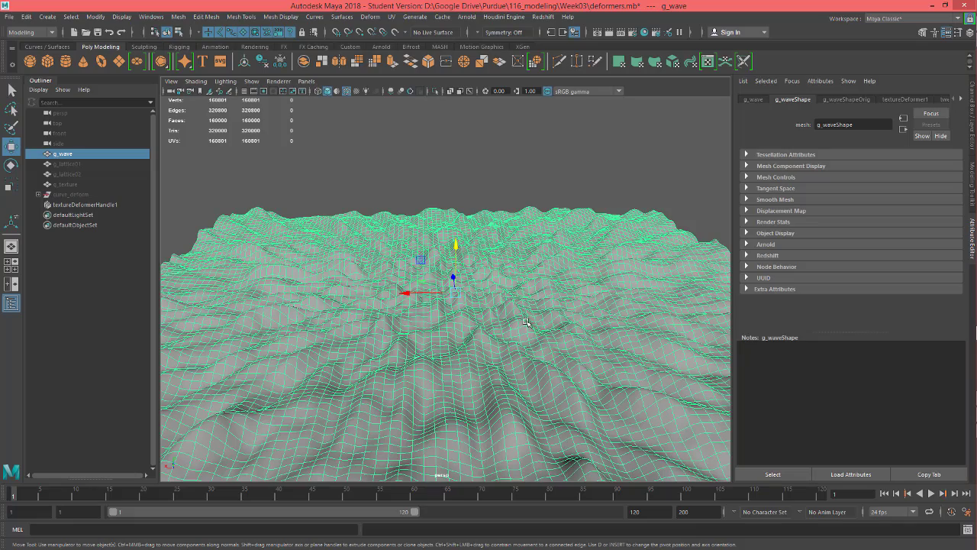
alt+drag(513, 330, 489, 343)
mouse_move(541, 325)
alt+mouse_down()
mouse_move(539, 304)
mouse_move(542, 319)
alt+mouse_up()
alt+right_drag(544, 317, 643, 282)
alt+drag(541, 298, 529, 313)
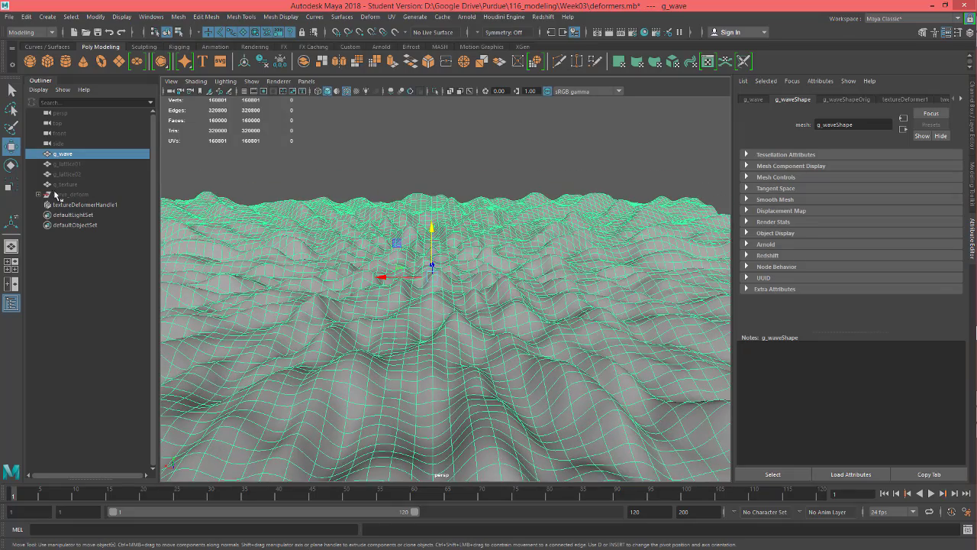
alt+drag(417, 253, 373, 261)
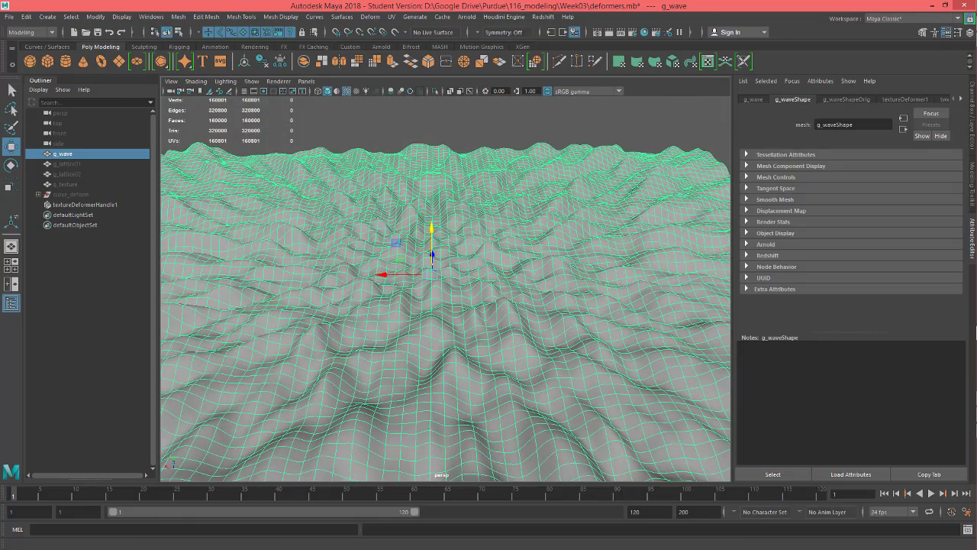